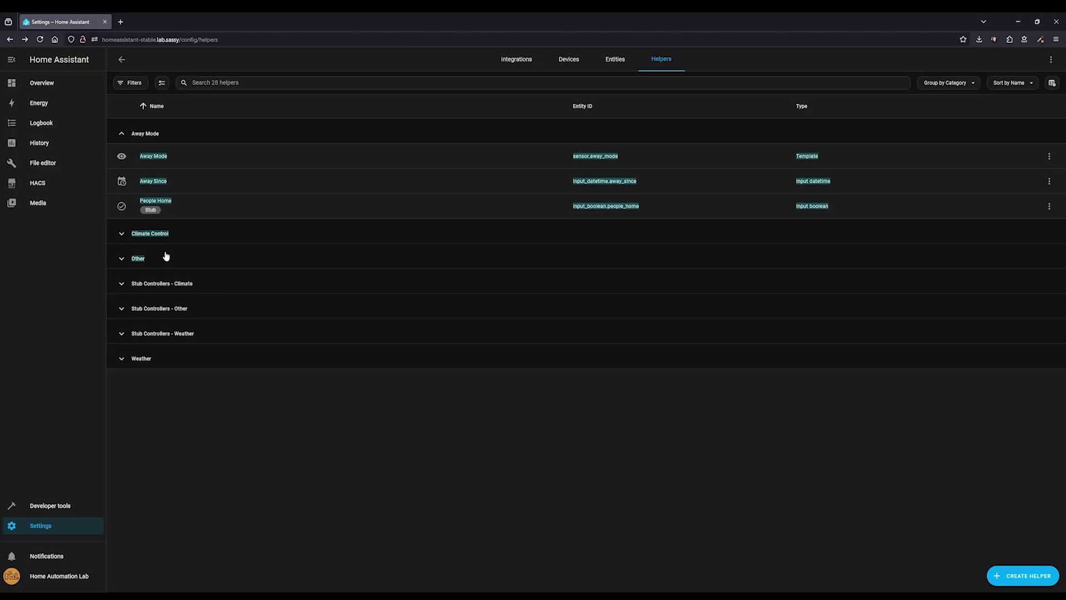
click(166, 256)
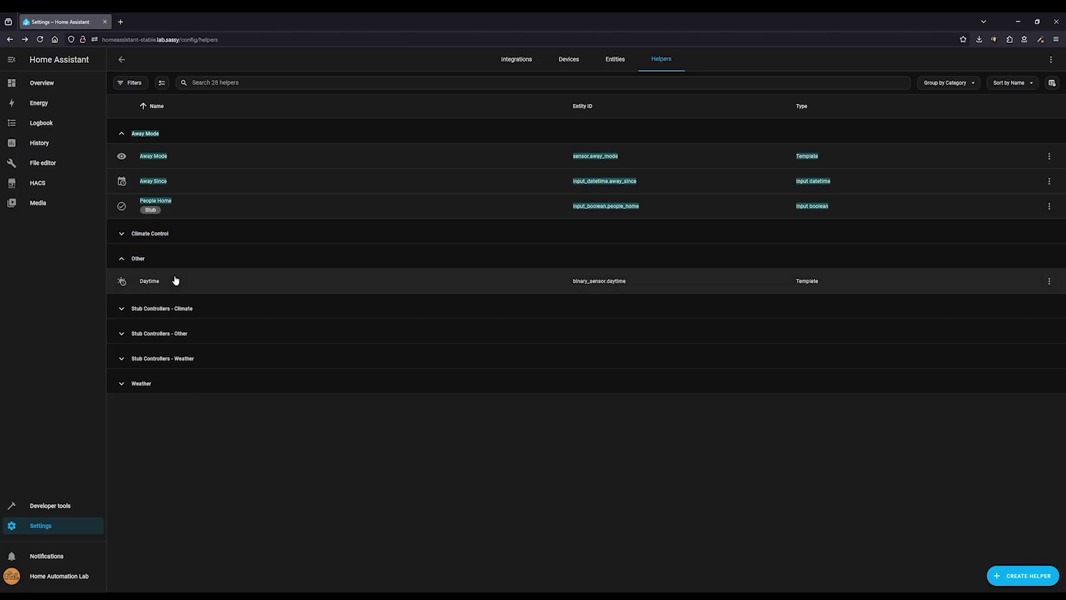
click(175, 281)
click(618, 81)
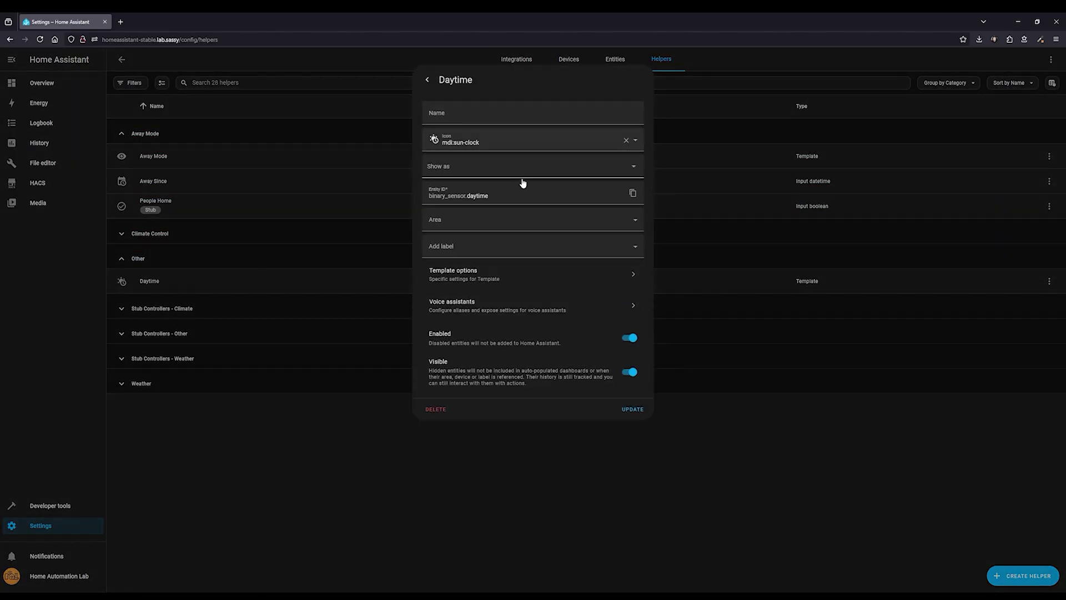
click(460, 281)
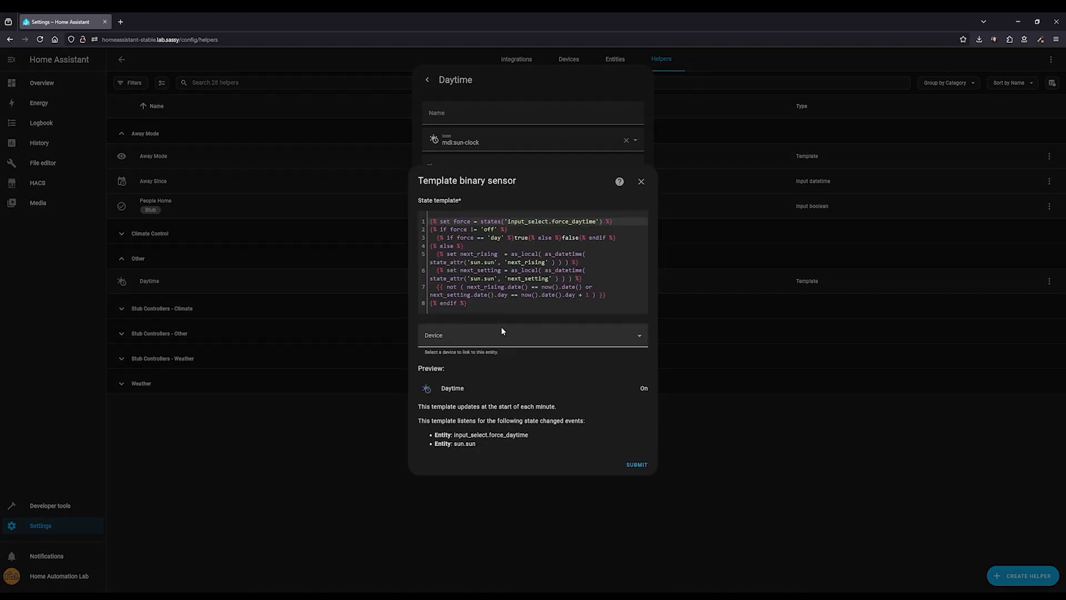
click(642, 183)
click(427, 79)
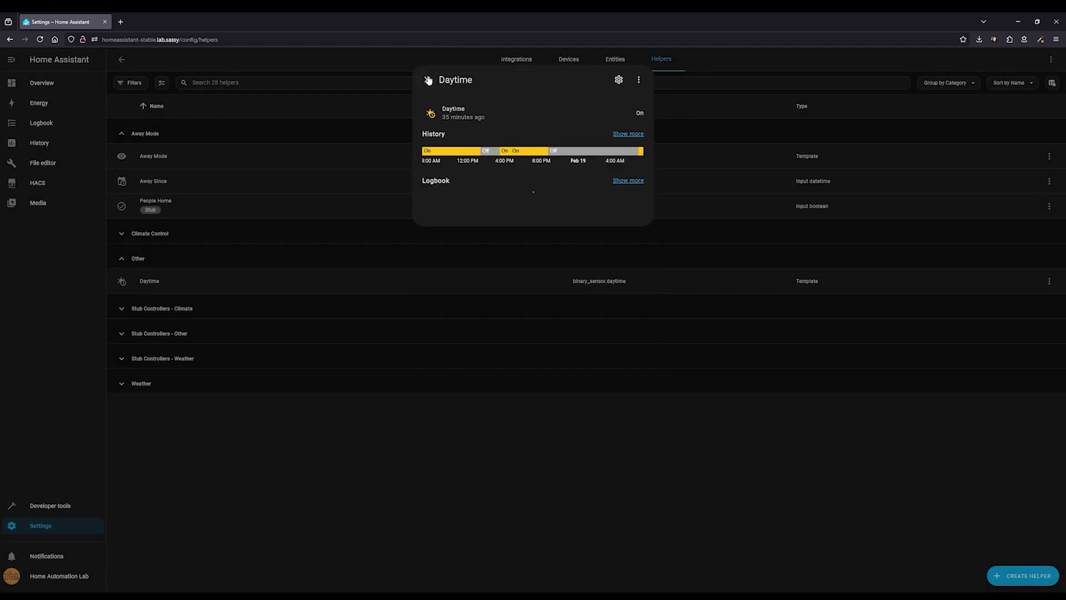
click(427, 79)
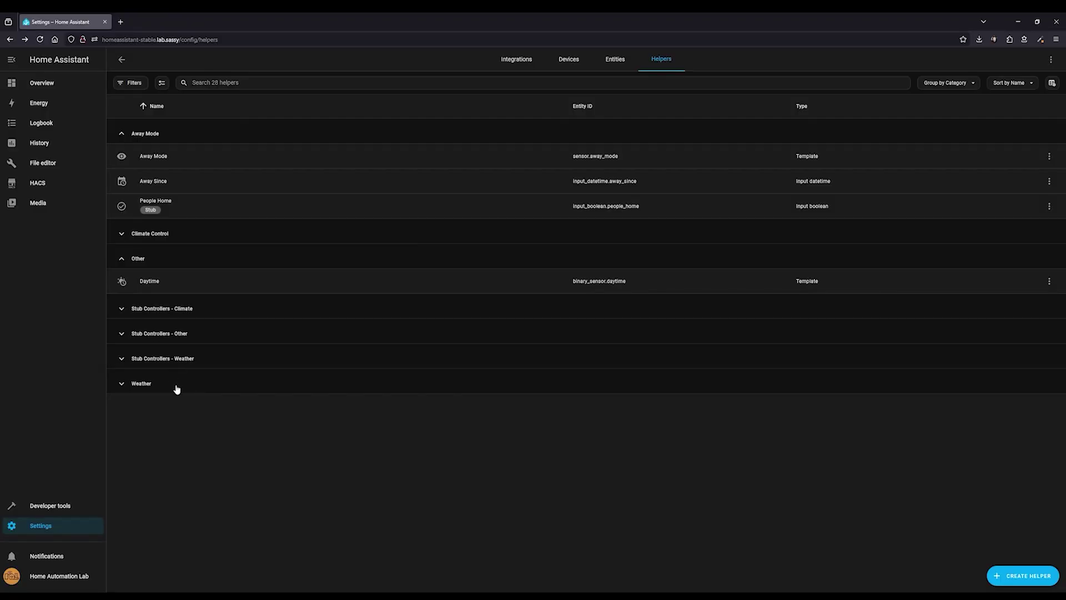
click(177, 389)
click(190, 532)
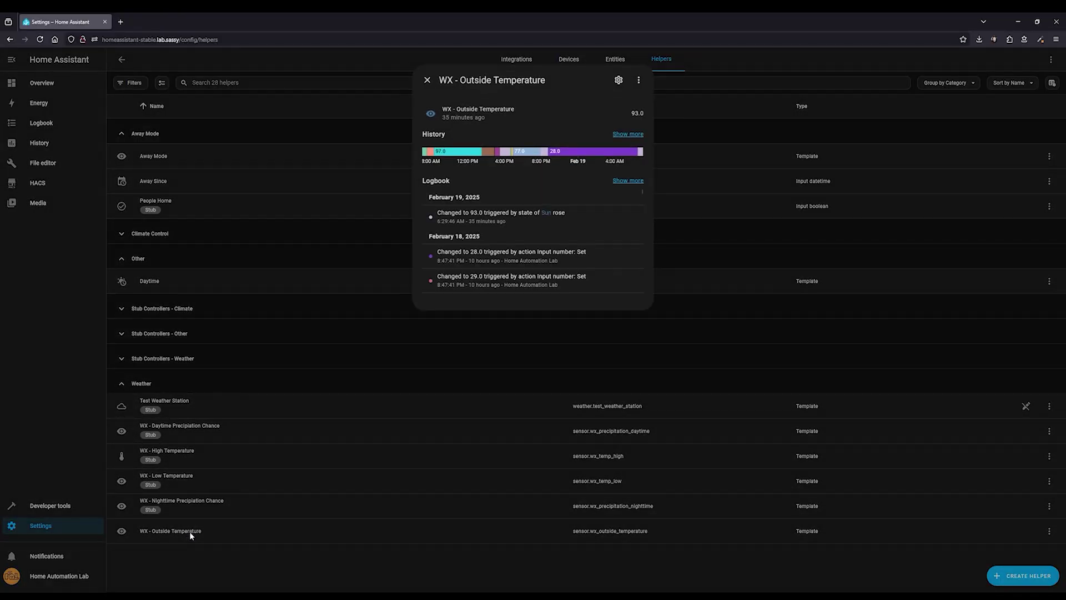
click(618, 80)
click(466, 250)
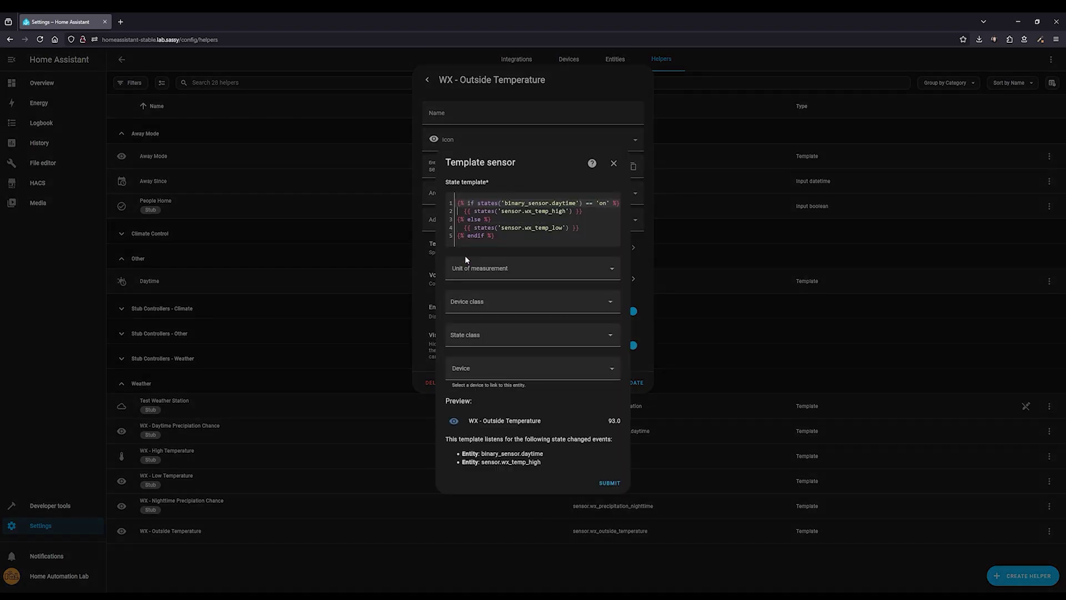
click(609, 483)
click(601, 337)
click(631, 382)
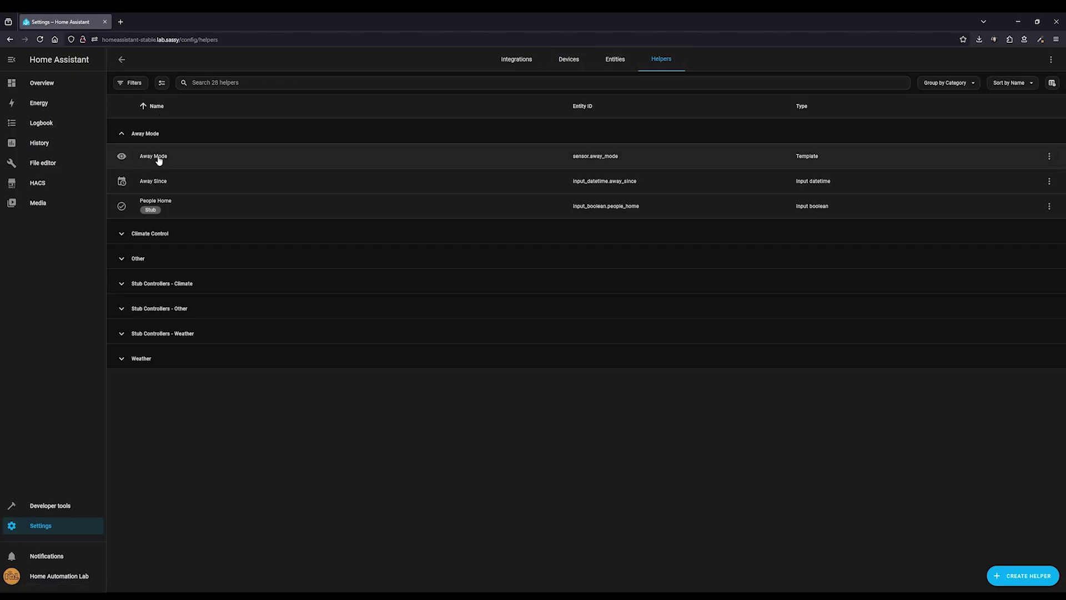
click(157, 157)
click(618, 81)
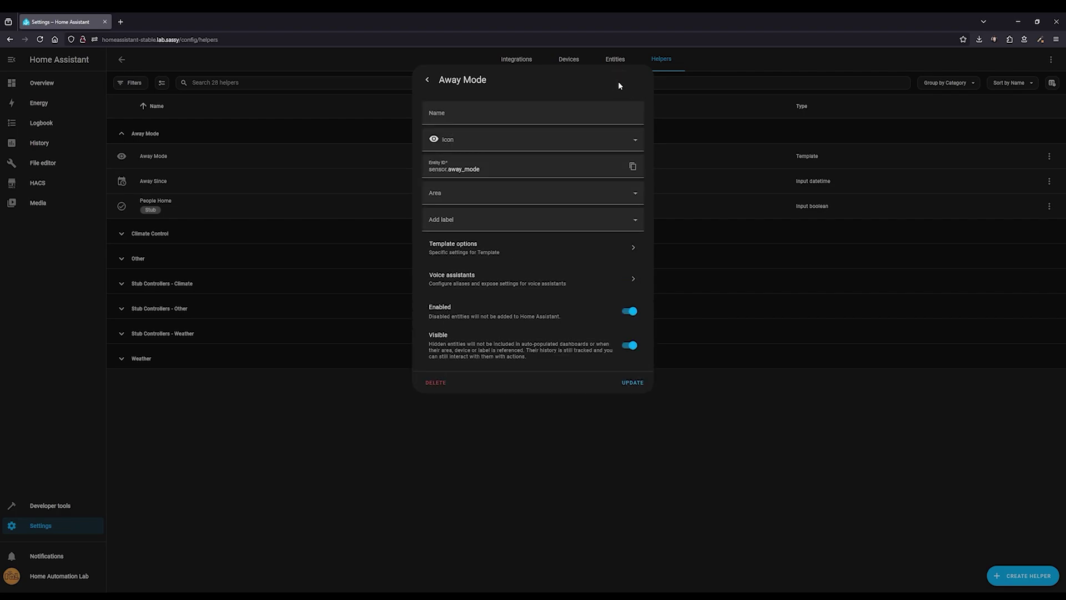
click(482, 255)
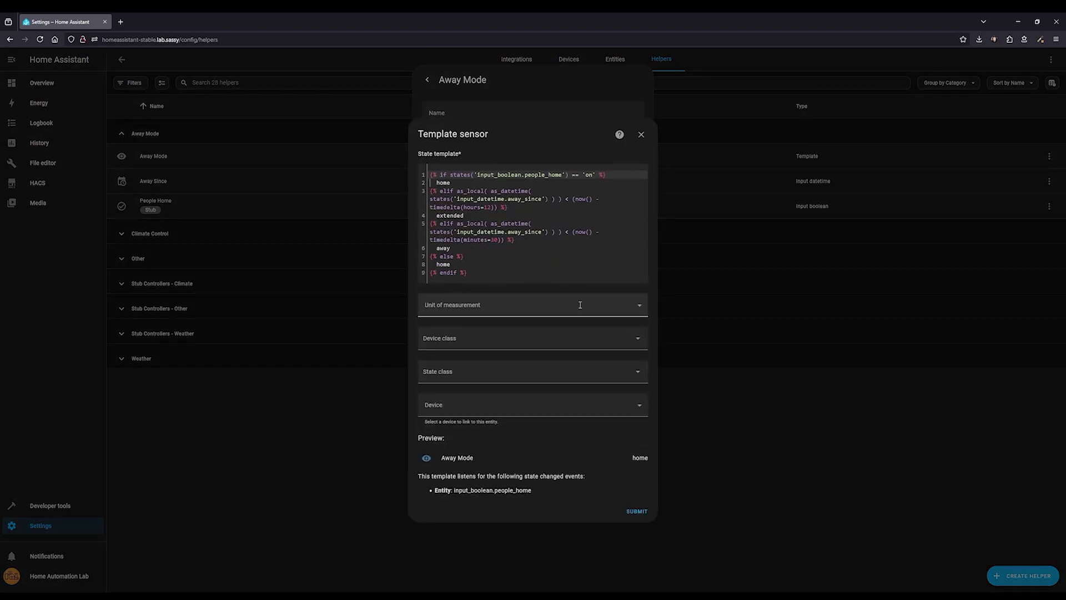
click(647, 136)
click(427, 80)
click(428, 80)
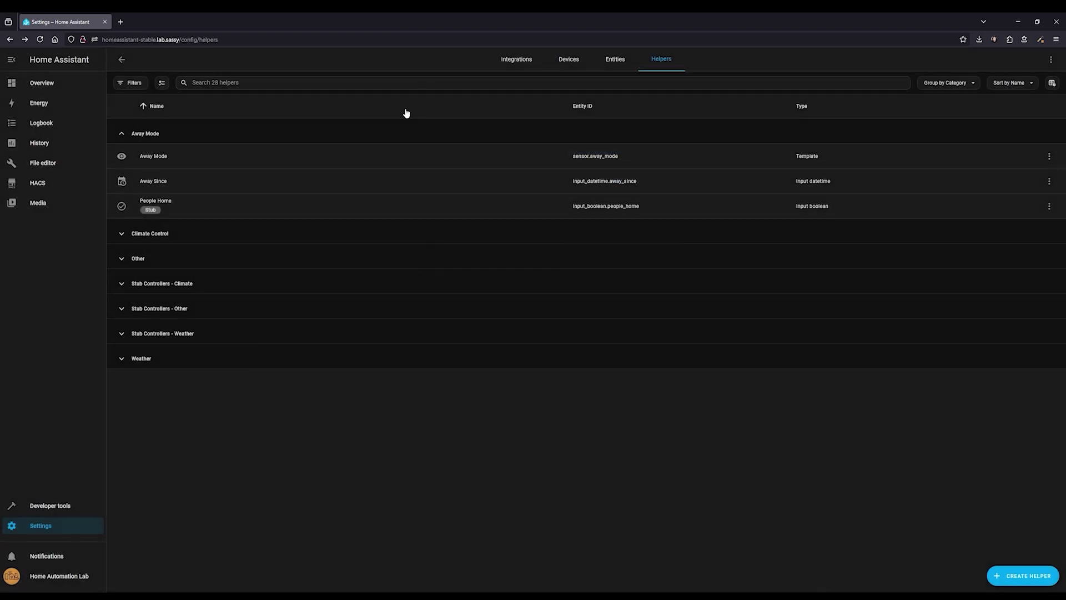
click(398, 186)
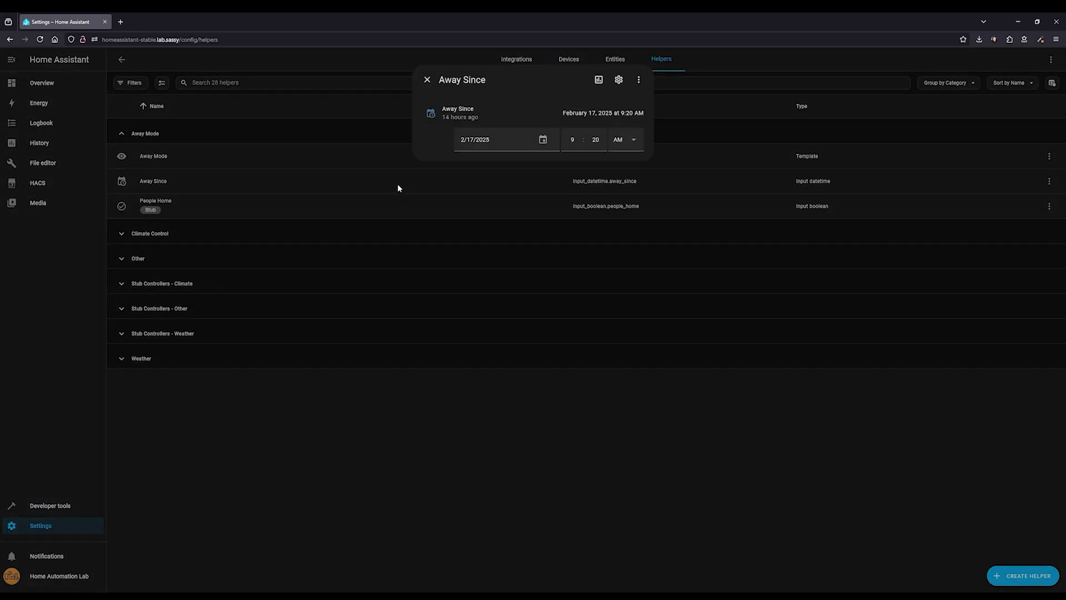
click(619, 81)
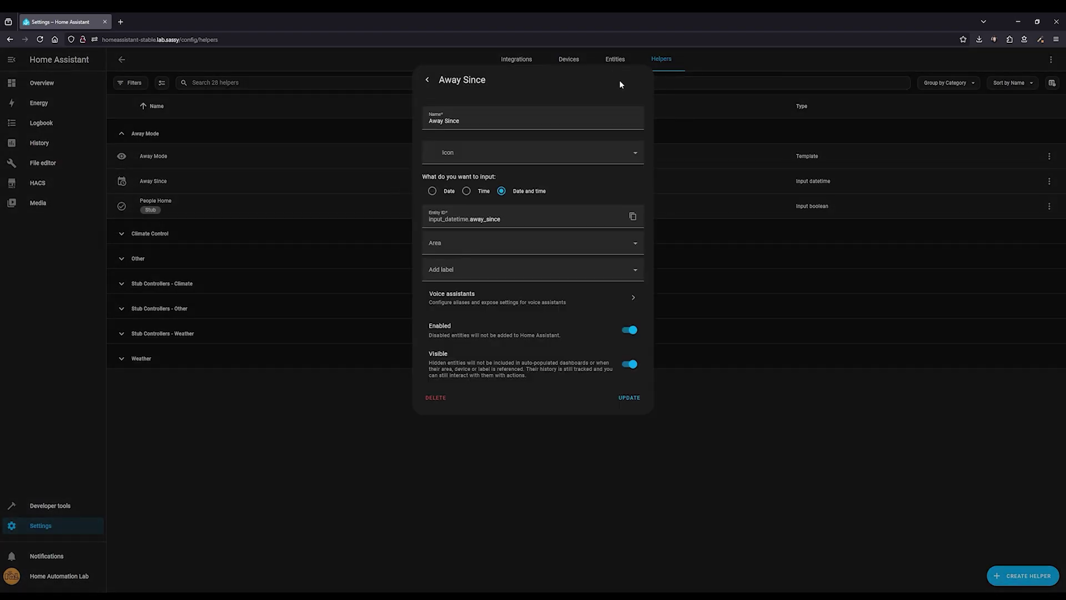
click(628, 398)
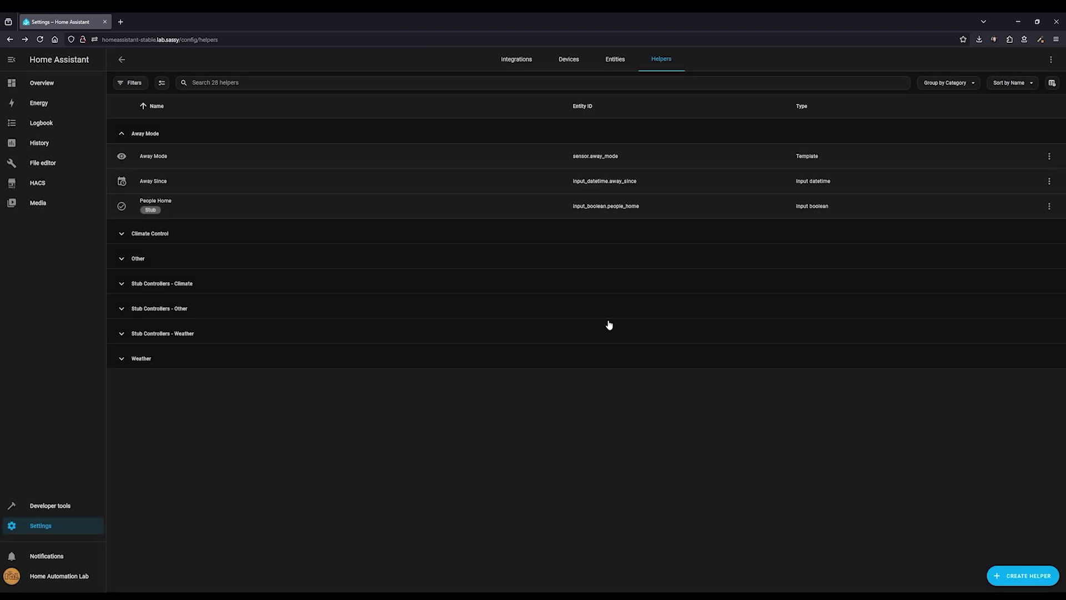
click(276, 211)
click(617, 83)
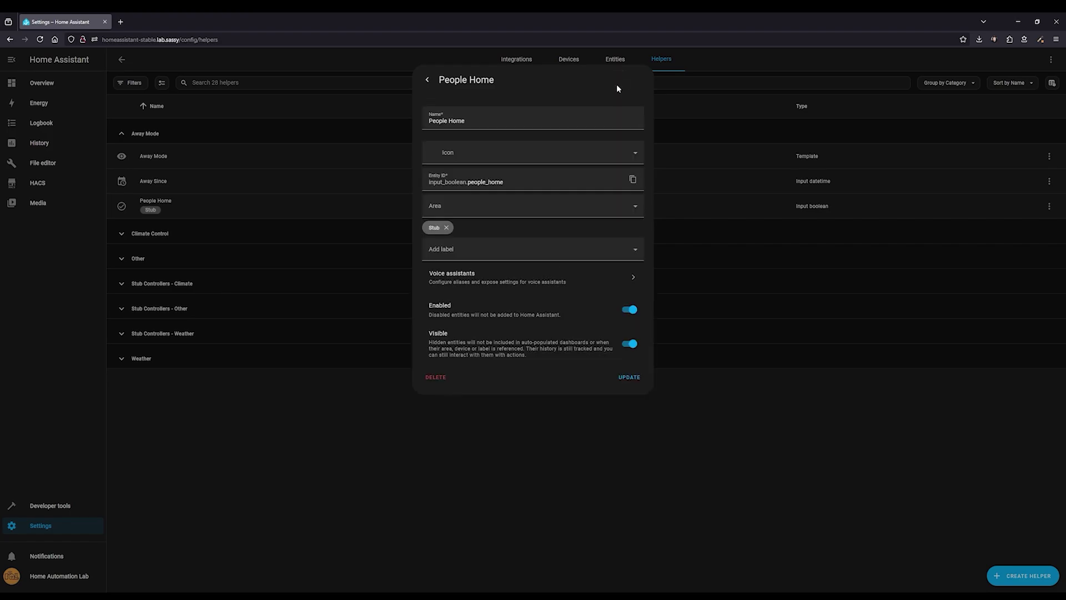
click(431, 81)
click(431, 80)
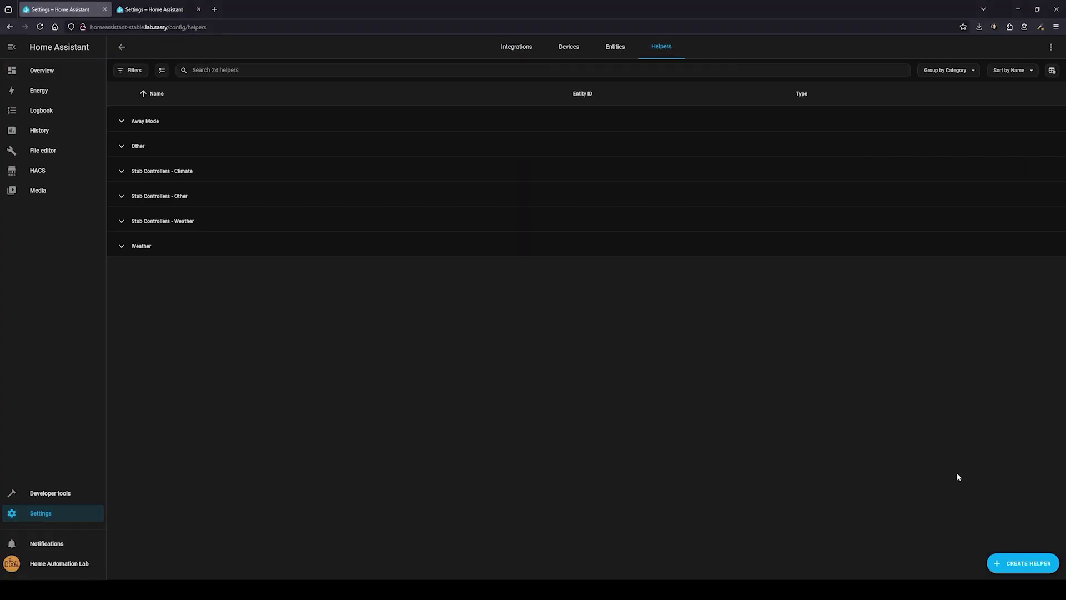
Create a 'Climate Override' toggle helper
click(1023, 563)
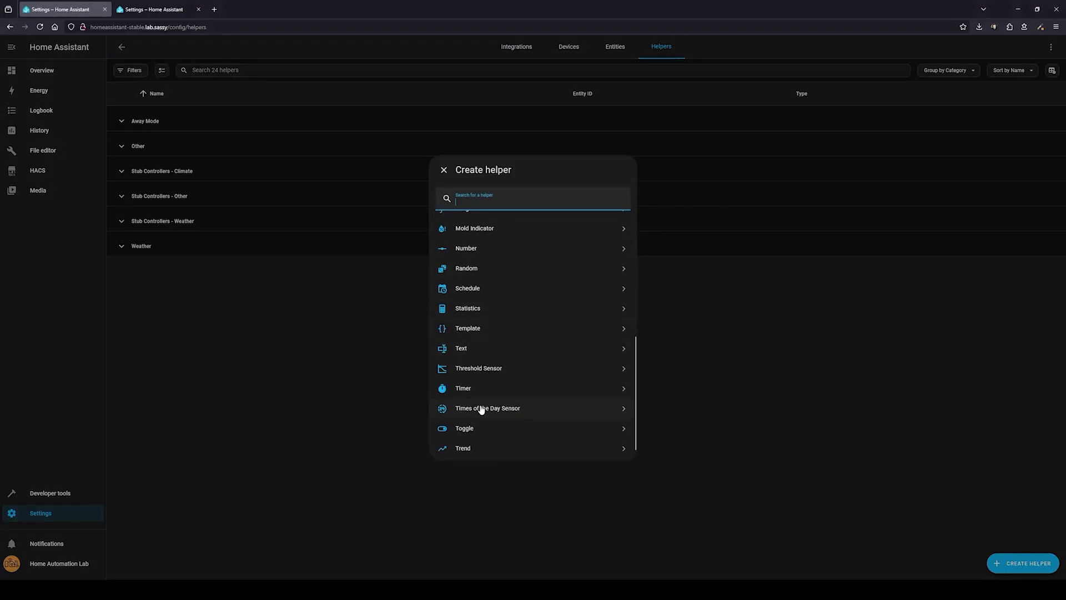
click(478, 406)
text(Climate Override)
click(611, 360)
Create a 'Climate Override Mode' dropdown with options permanent and temporary and a thermostat icon
click(1023, 563)
click(493, 311)
text(Climate Override Mode)
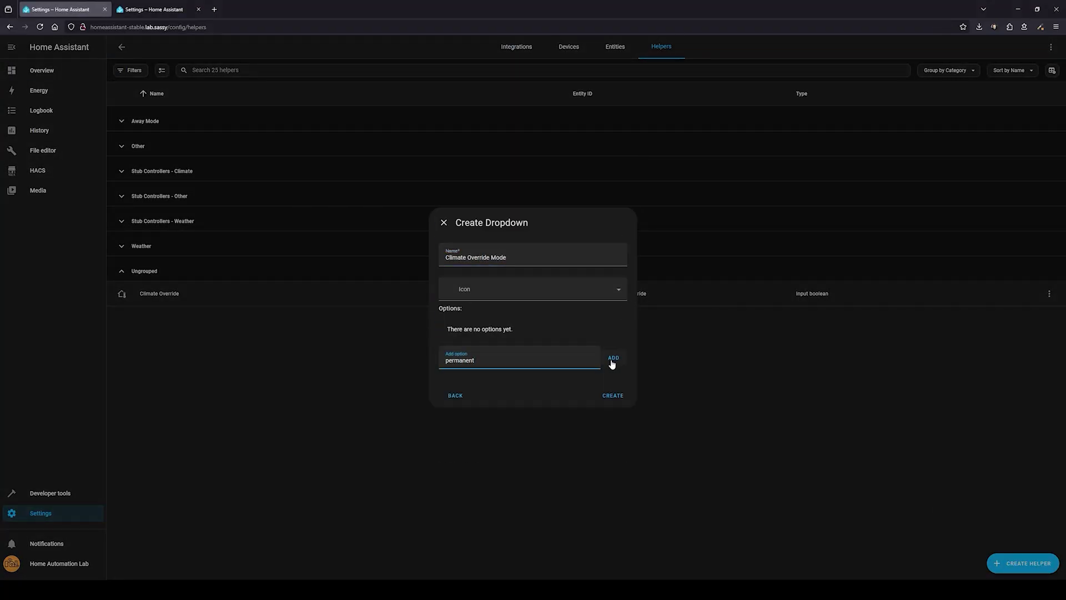
click(613, 358)
text(temporary)
click(613, 361)
click(533, 279)
text(thermostat)
click(613, 405)
click(1023, 563)
Create the 'Climate Override Temporary Minutes' number helper (0–999, step 10, minutes) with a timer icon
click(517, 229)
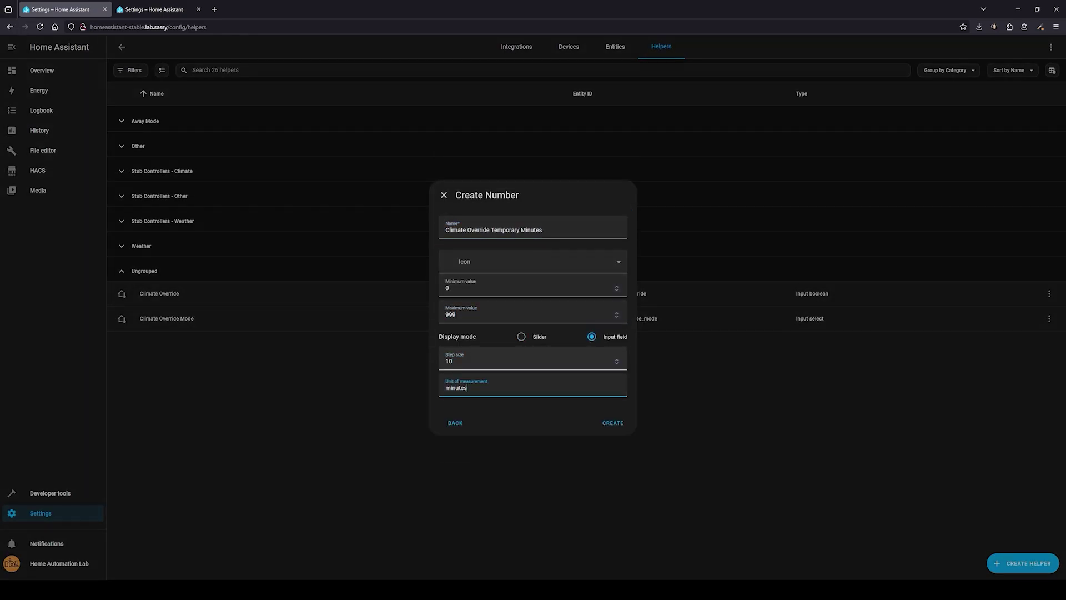
click(533, 261)
text(timer)
click(612, 422)
click(1023, 563)
Create a 'Climate Override Temporary Until' helper holding both date and time
click(533, 301)
click(518, 346)
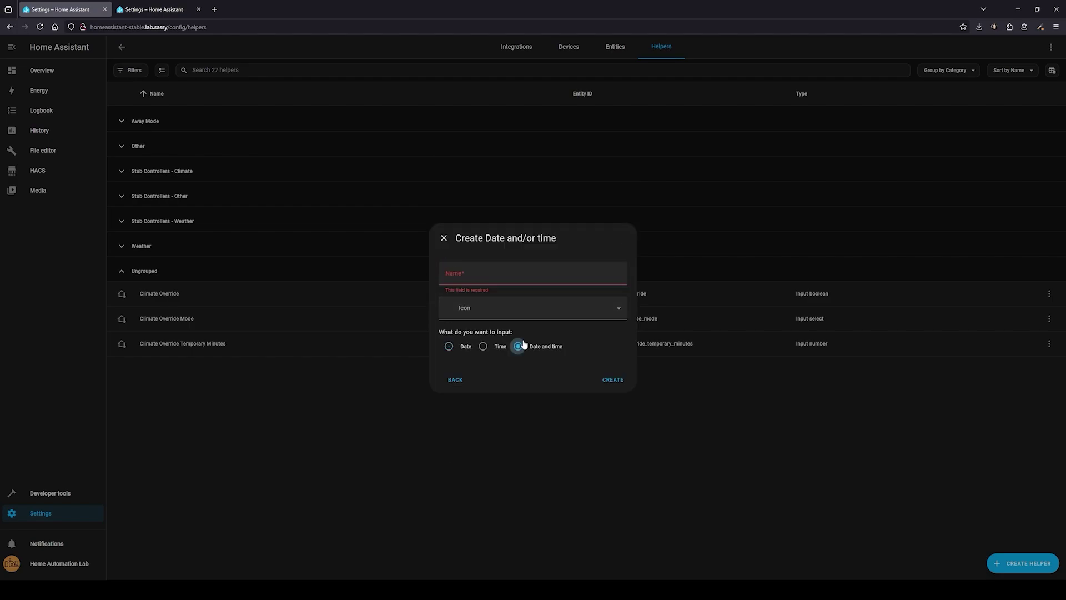
text(mporary Until)
click(533, 308)
click(613, 379)
Select the four new climate override helpers and start adding a new category for them
click(161, 70)
click(123, 94)
click(984, 47)
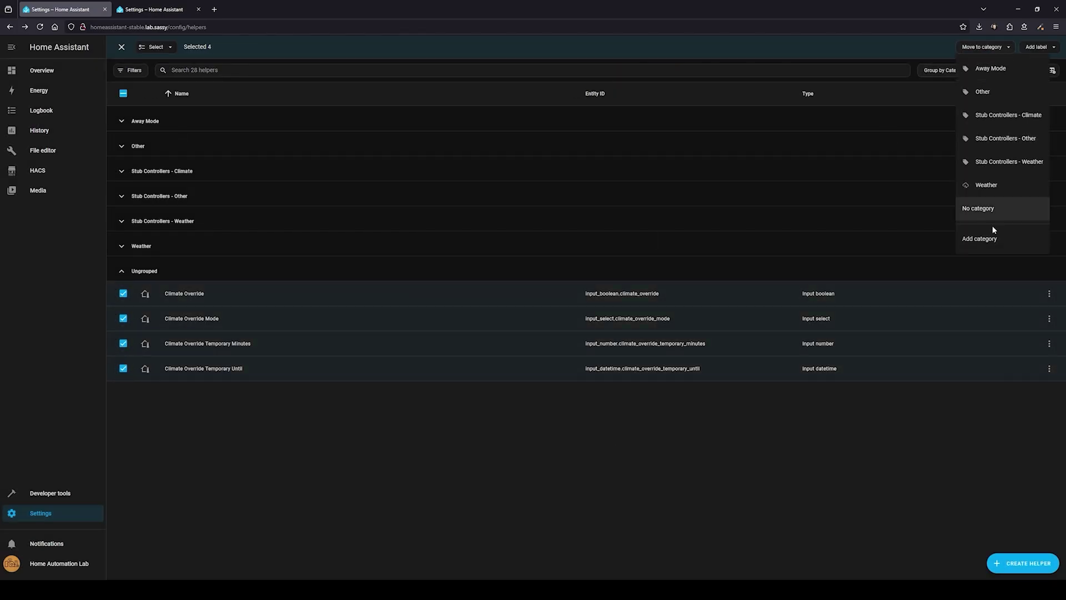
click(969, 237)
Name the category 'Climate Co', then start a blank automation triggered by Climate Override going Off→On
text(Climate Co)
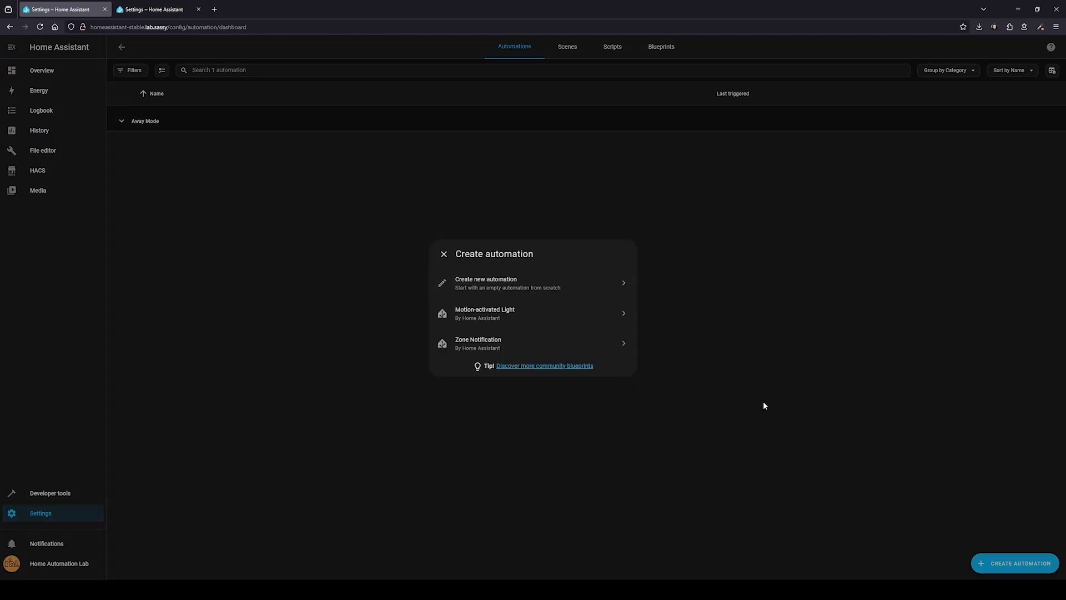
click(488, 281)
click(418, 113)
click(533, 316)
click(448, 135)
text(climate)
click(477, 165)
click(577, 232)
click(421, 261)
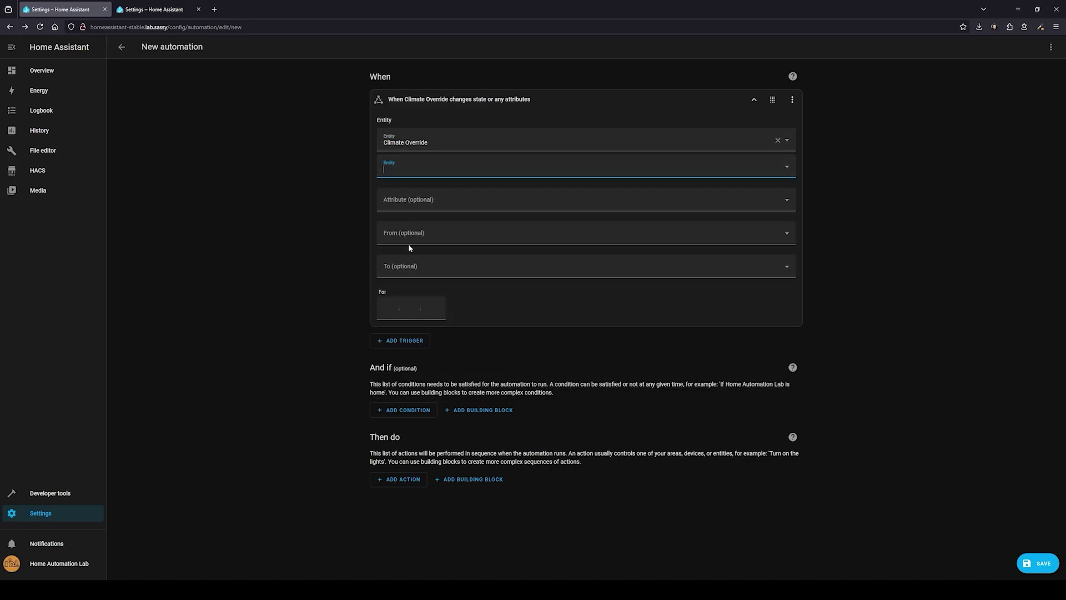
click(578, 266)
click(422, 339)
Add triggers for Climate Override Mode changing to temporary and for Climate Override Temporary Minutes changing
click(411, 340)
click(431, 383)
text(climate over)
click(514, 111)
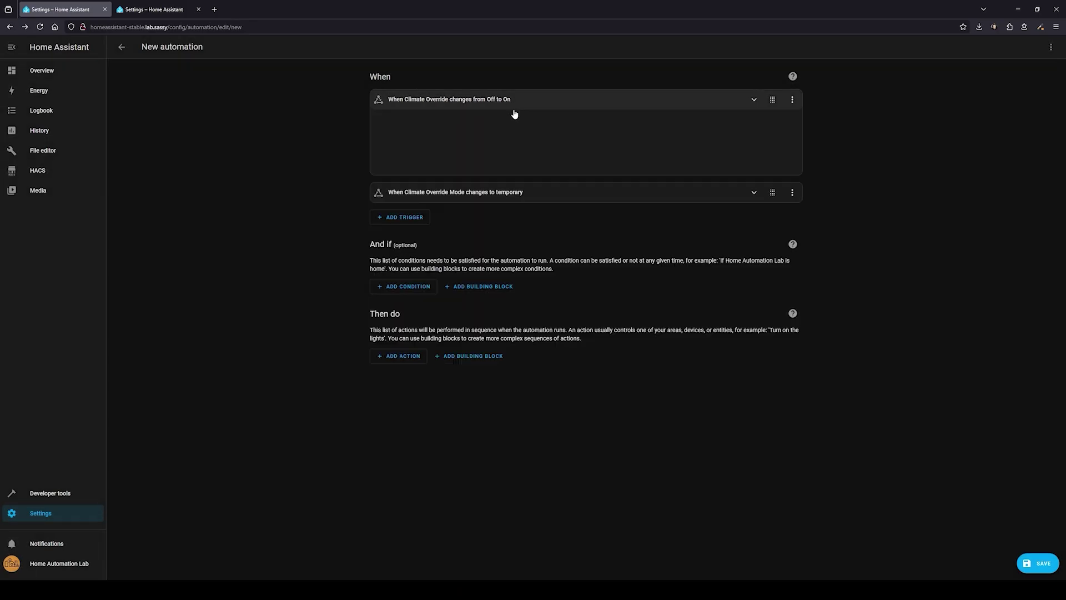
click(393, 215)
click(448, 194)
text(climate)
click(552, 288)
Add an Input datetime Set action on Temporary Until using a now() + timedelta(minutes=…) template
click(400, 317)
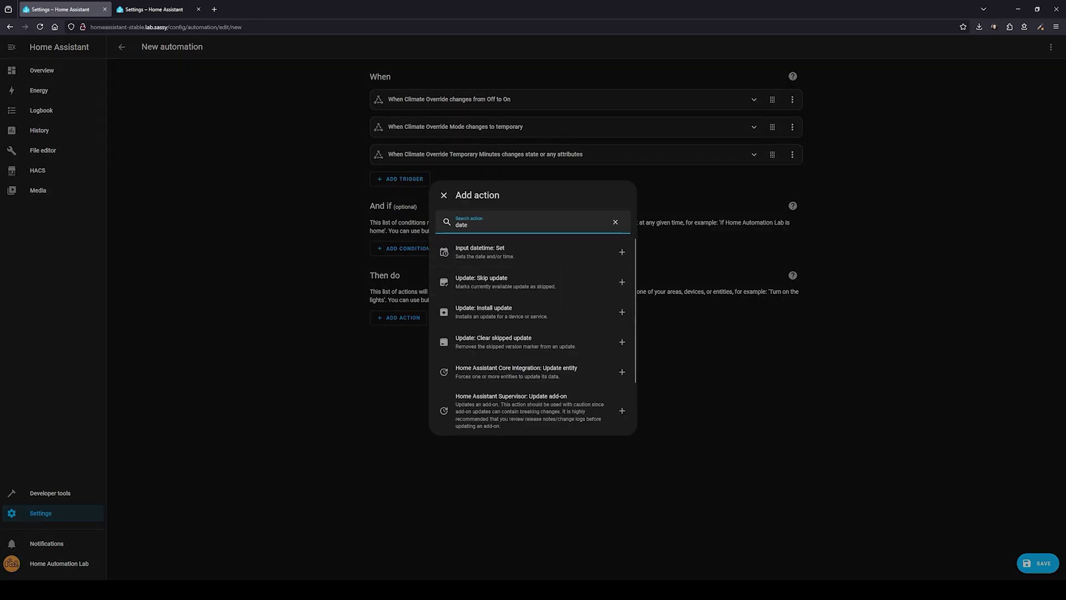
click(482, 289)
click(380, 499)
click(694, 502)
text({{ now() + timed)
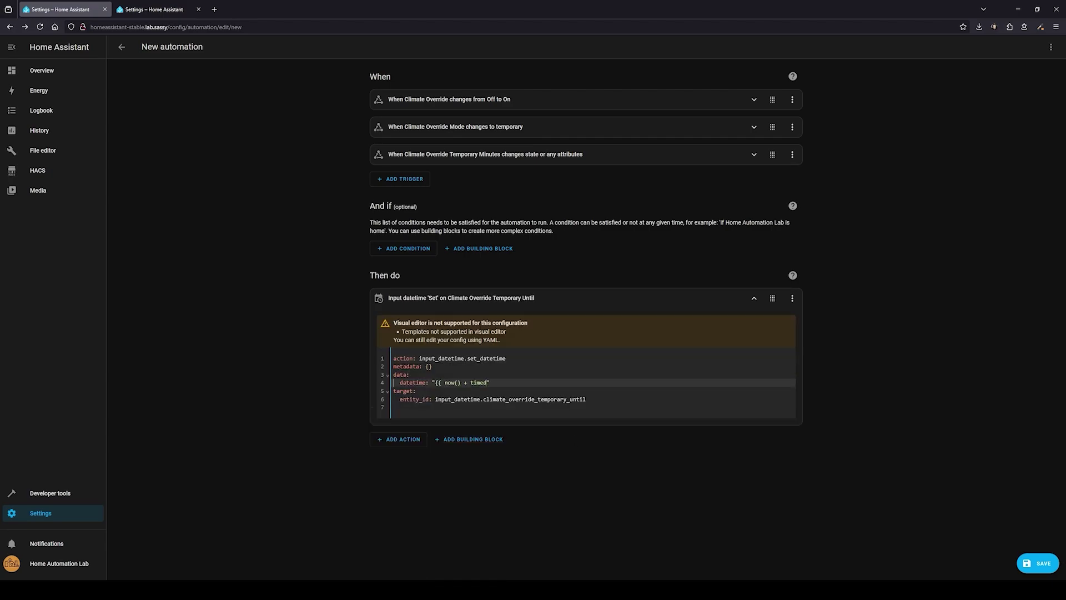
text(elta(minutes=states('input_number.climate_override_temporary_minutes')) | int)
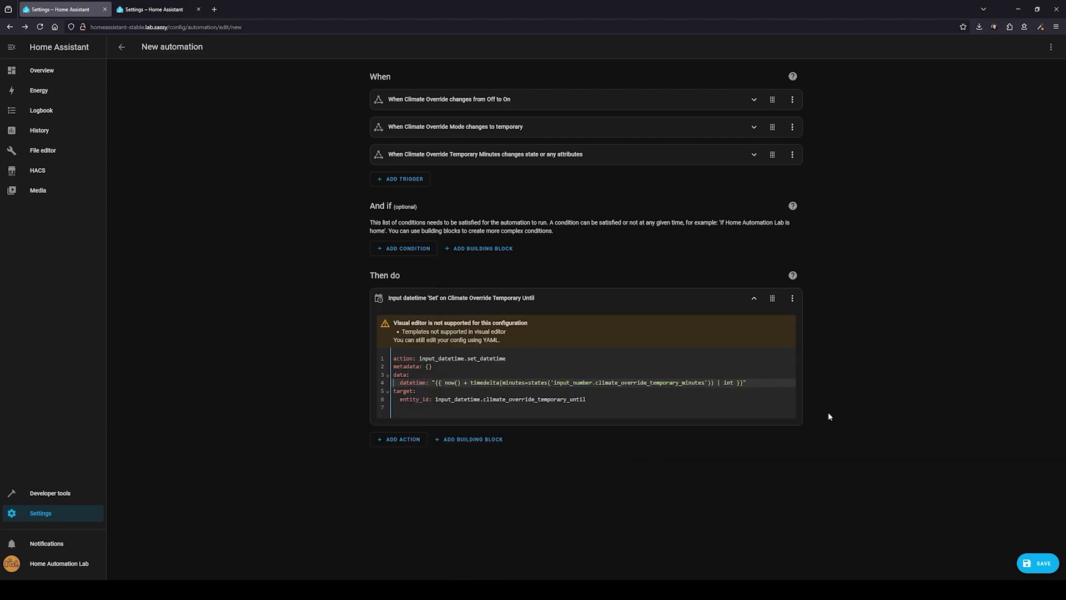
key(ctrl+s)
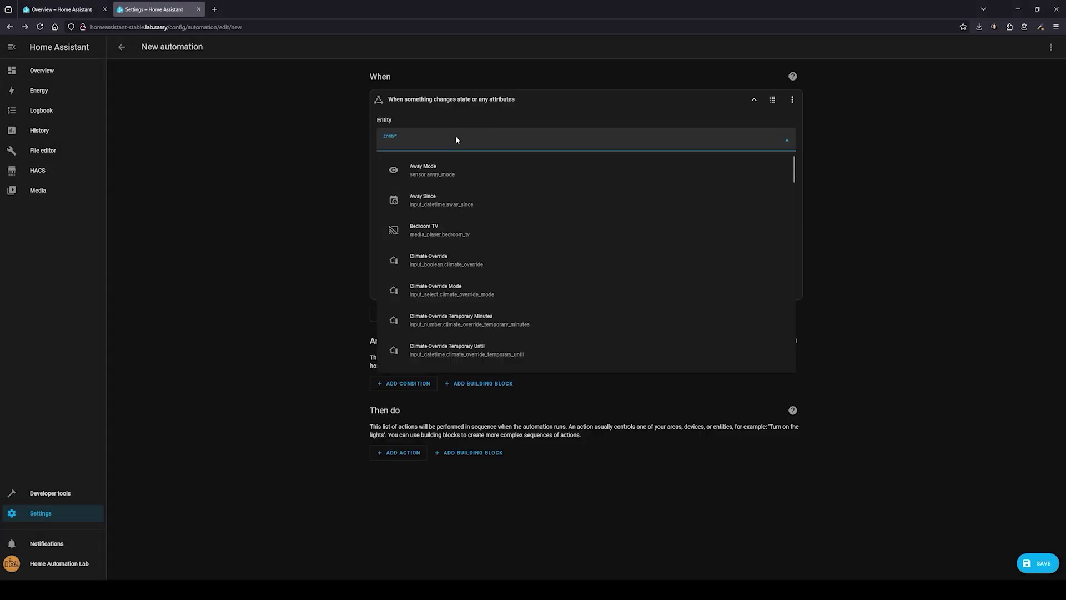
Finish the template with input_number.climate_override_temporary_minutes as int and name the automation 'Set climate…'
text(override)
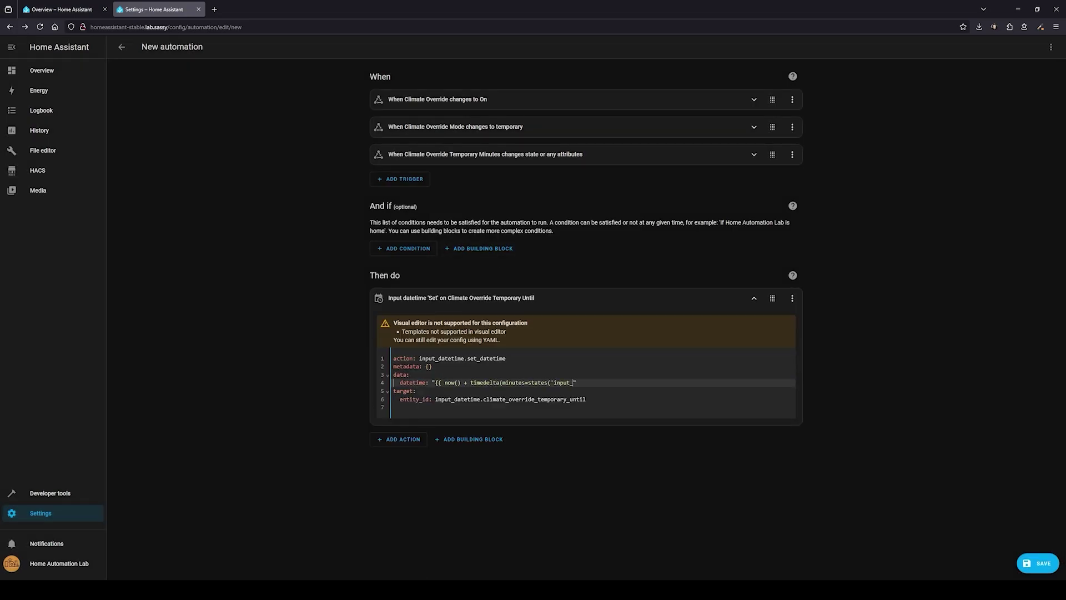
text(number.climate_override_temporary_minutes')|int)
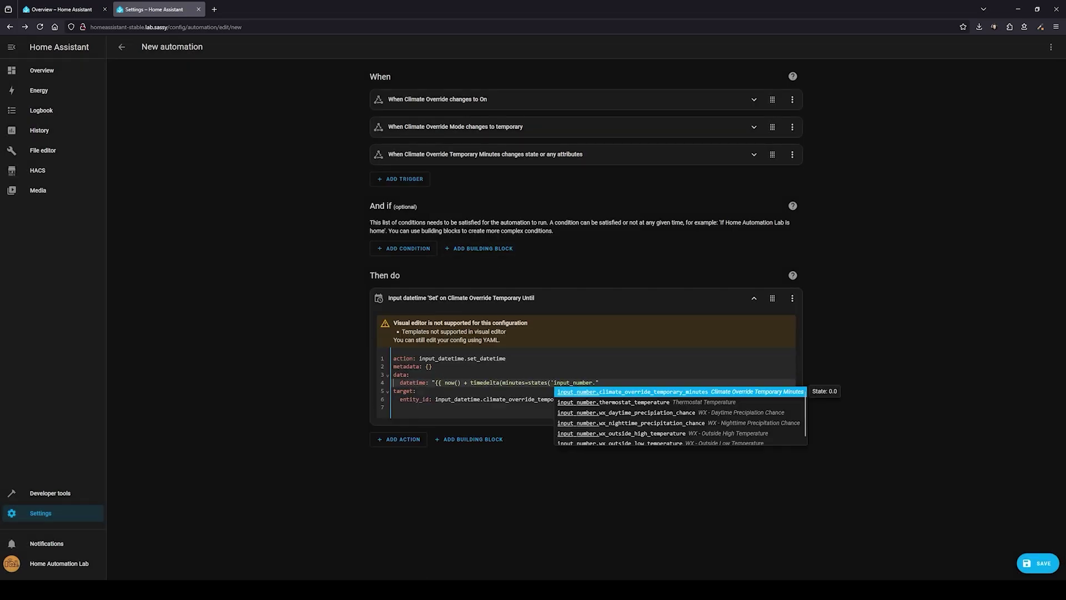
click(1037, 562)
text(Set clim)
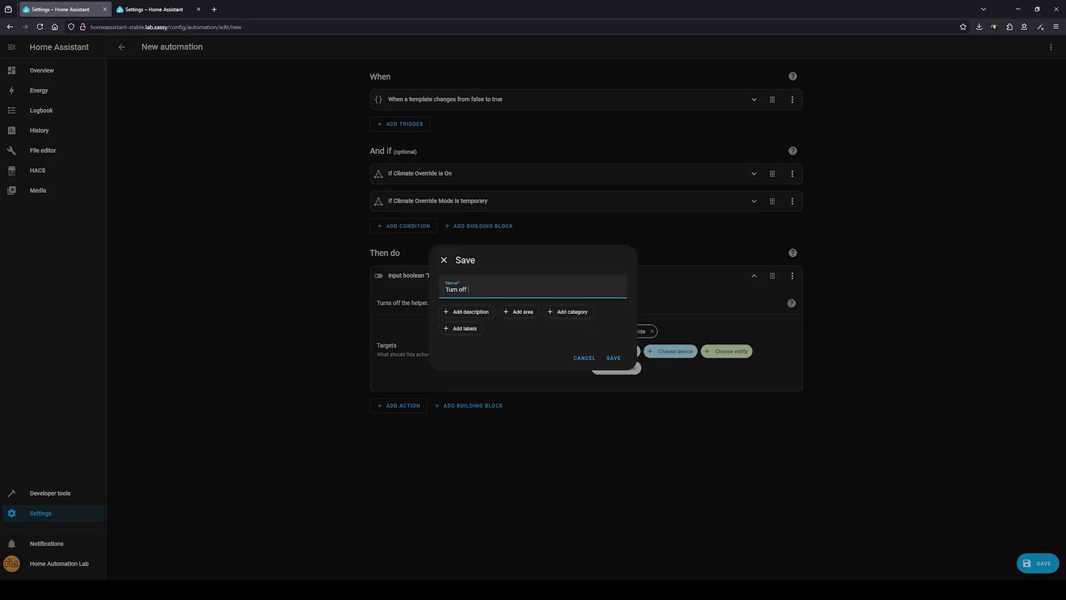
Confirm saving the automation under its entered name
click(613, 358)
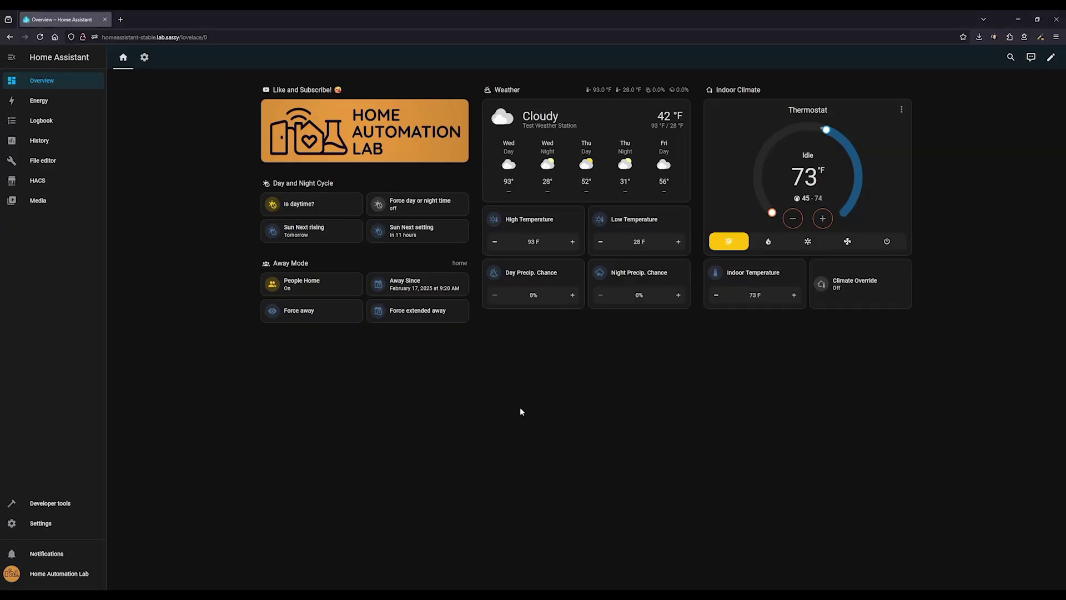
Create an empty automation in YAML mode and replace its content with the Climate control YAML
click(41, 523)
click(604, 152)
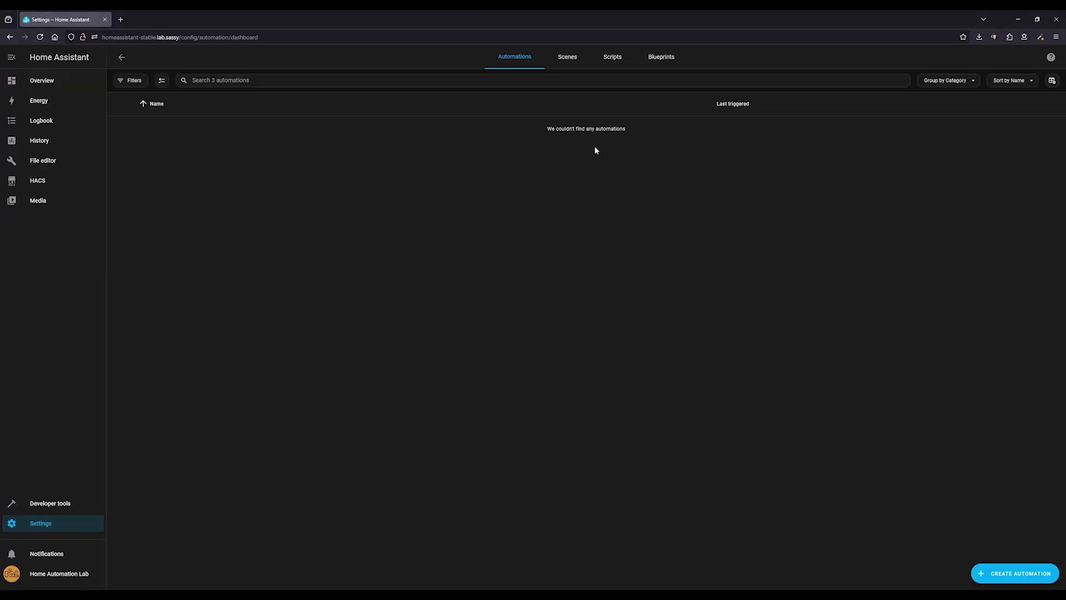
click(989, 572)
click(556, 291)
click(1051, 57)
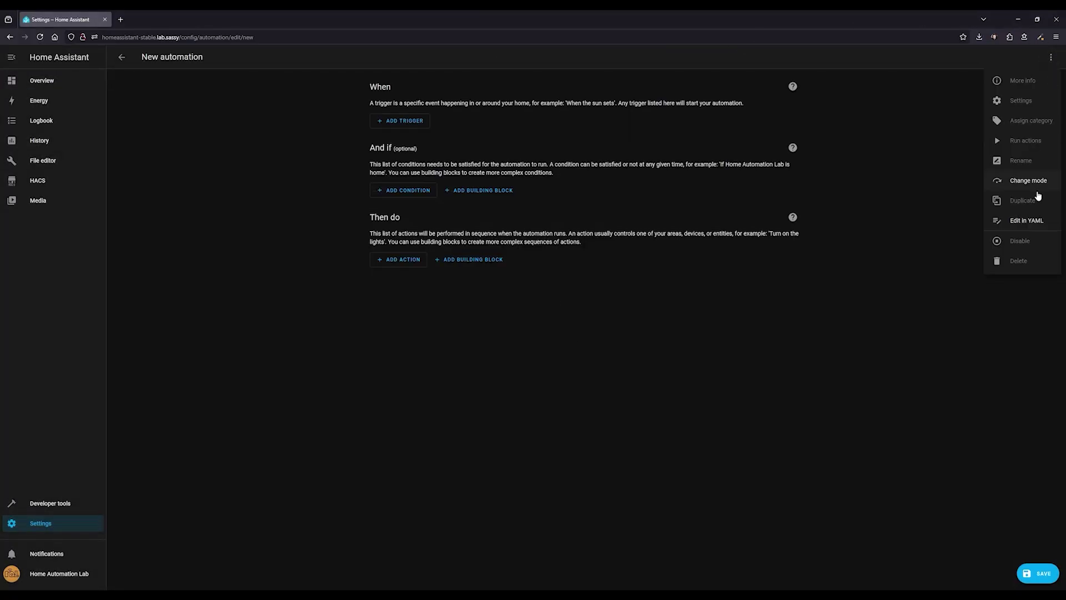
click(1035, 222)
key(ctrl+a)
key(ctrl+v)
Set thermostat_entity_id to climate.thermostat
scroll(306, 283, up, 20)
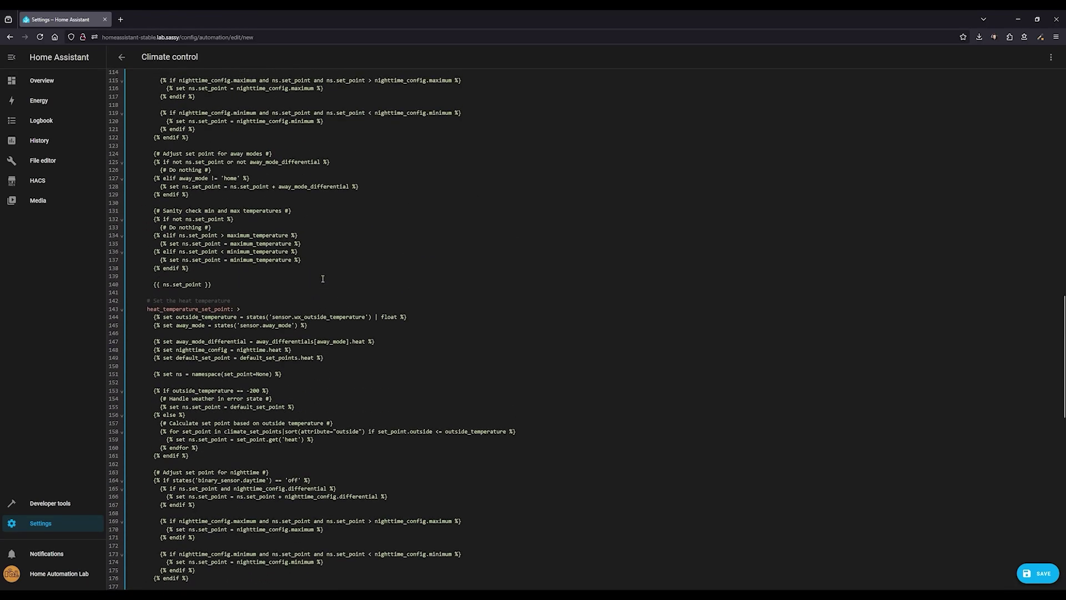
click(234, 243)
text(thermostat_entity_id: climate.)
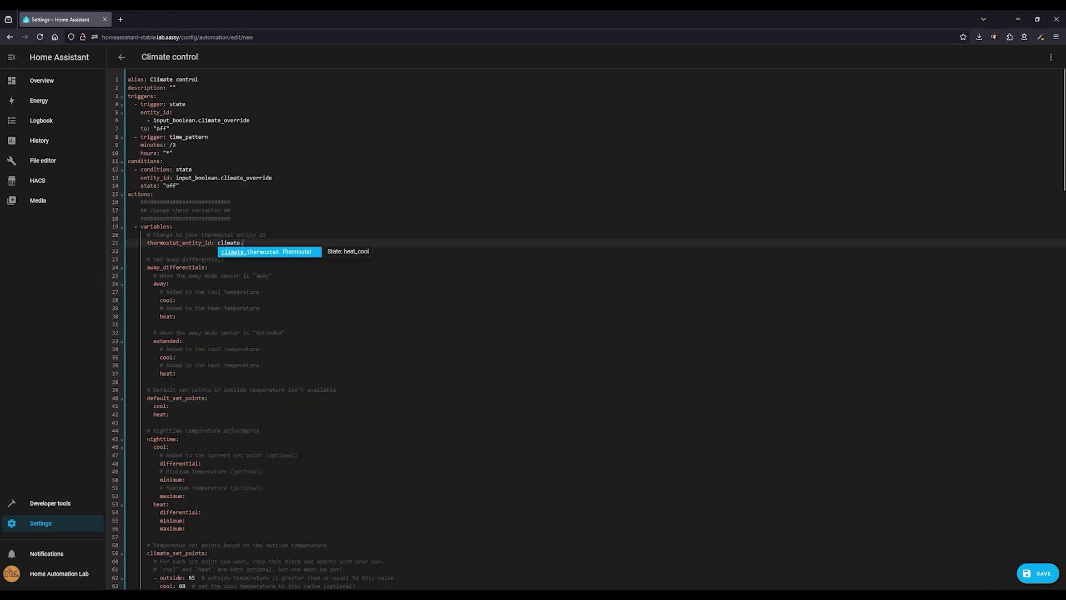
key(Return)
Set away differentials 10/-10, extended differentials 15/-15, and the default cool set point 72
click(214, 301)
text(10)
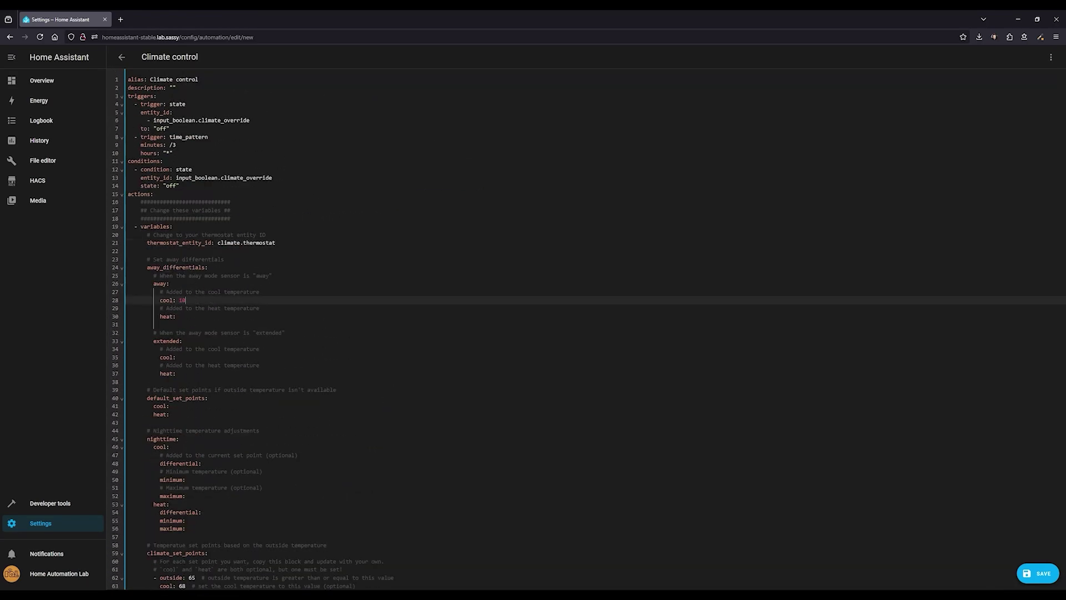
key(Down)
key(Down)
text(-10)
key(Down)
key(Down)
key(Down)
key(Down)
key(Down)
text(15)
key(Down)
key(Down)
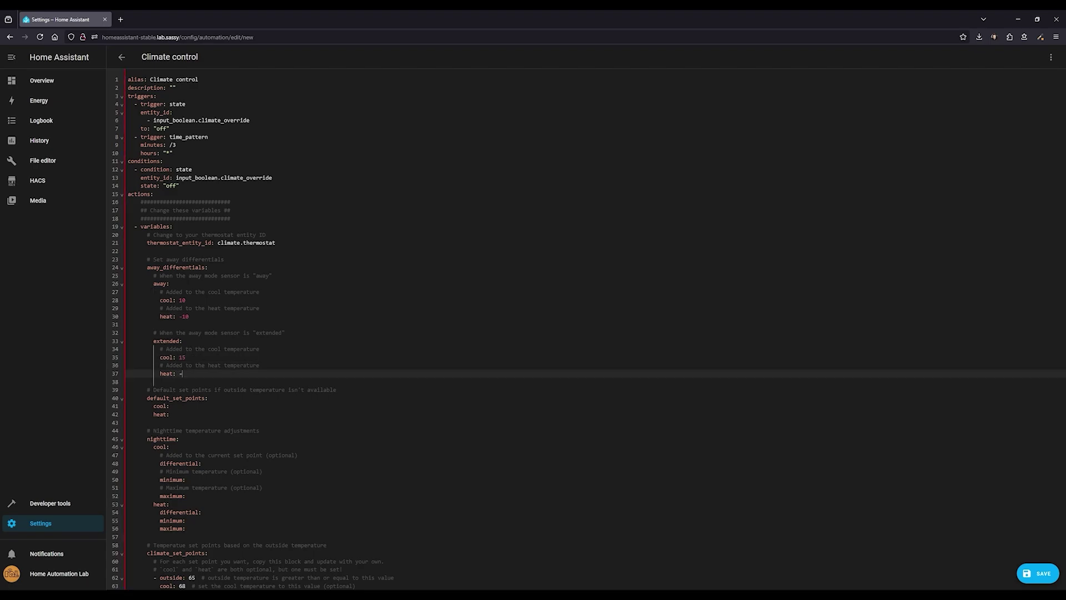
text(-15)
key(Down)
key(Down)
key(Down)
key(Down)
text(72)
key(Down)
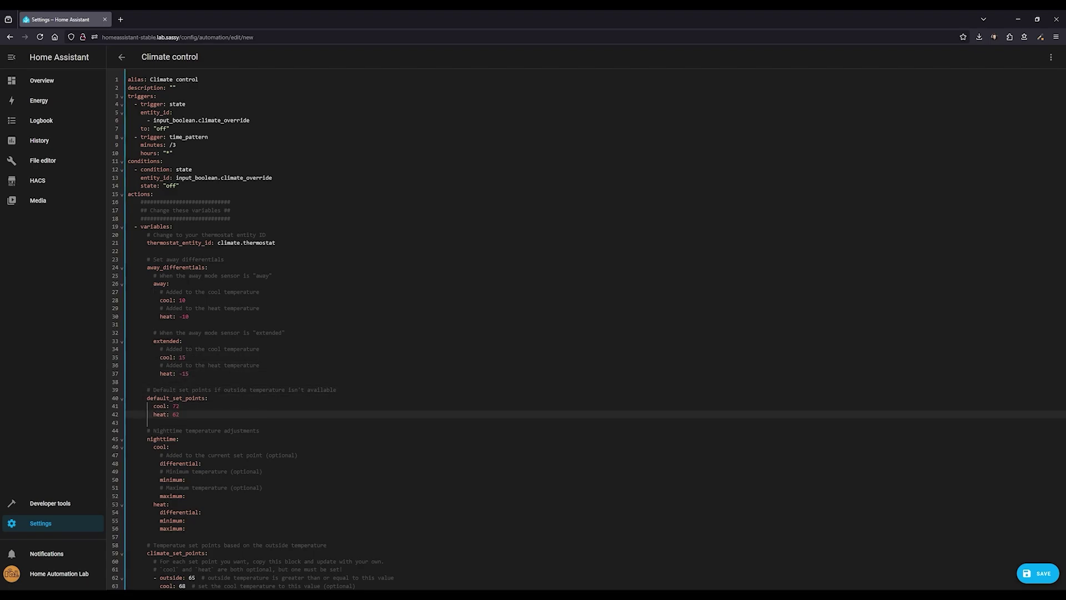
Set nighttime cool differential -2 with cool limits 64–78, and nighttime heat differential -2
click(230, 464)
text(-2)
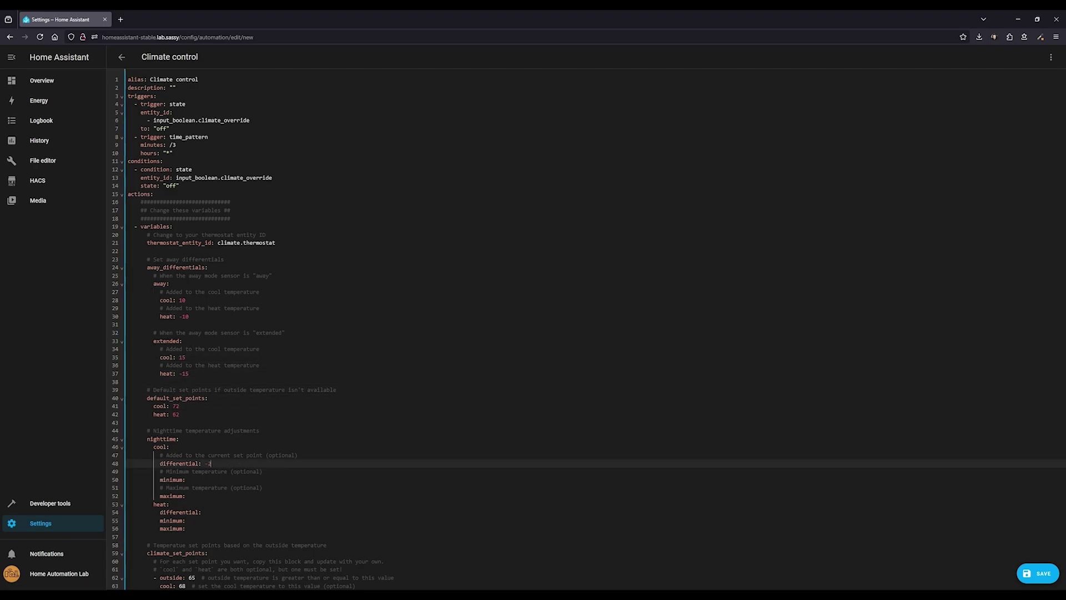
key(Down)
key(Down)
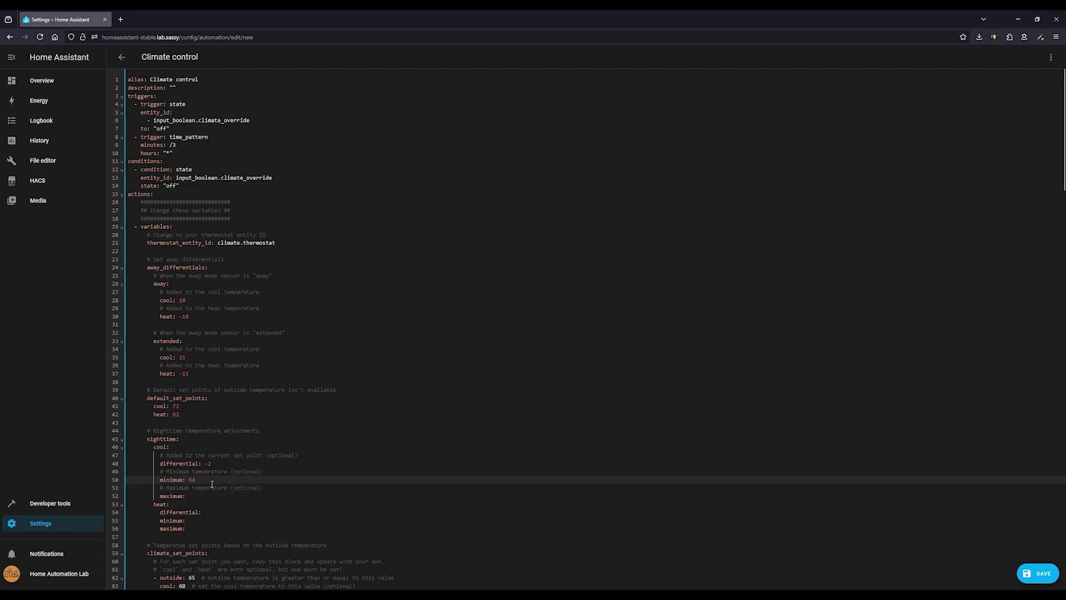
key(Down)
key(Down)
text(7)
click(215, 511)
text(-)
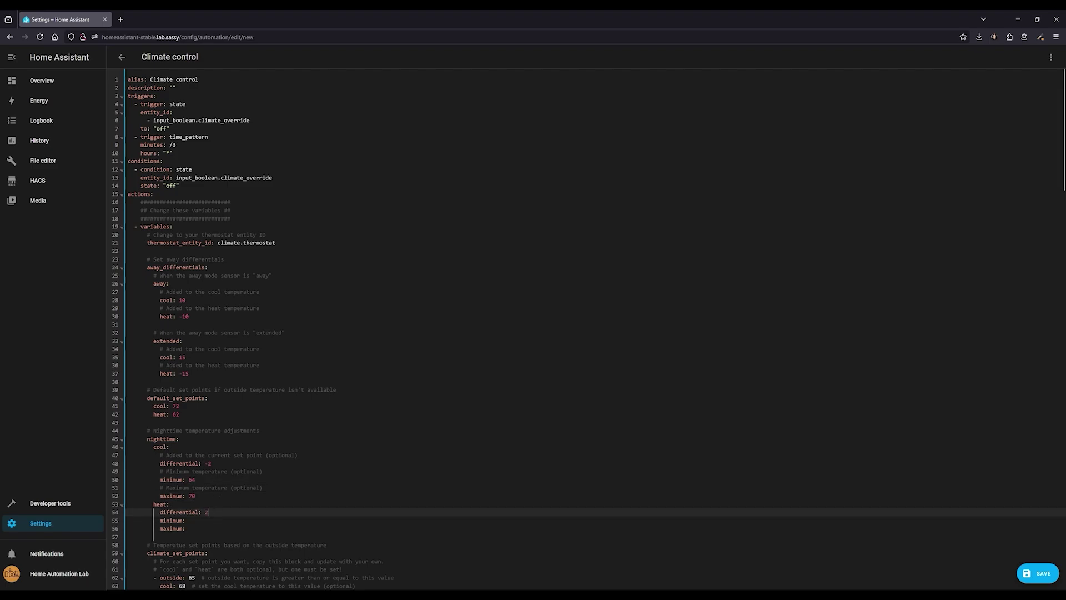
text(2)
key(Down)
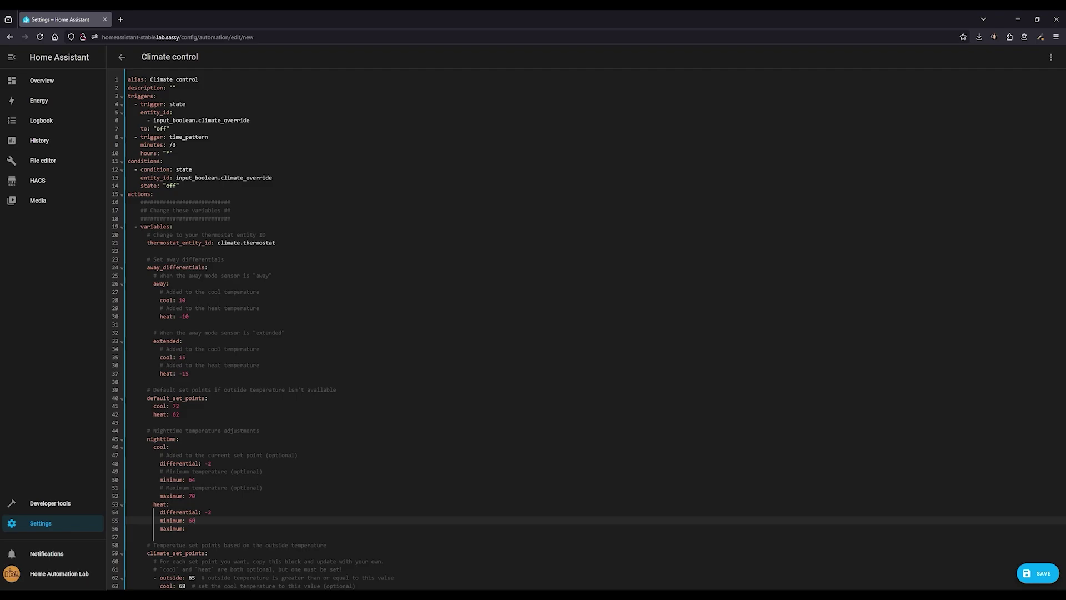
key(Down)
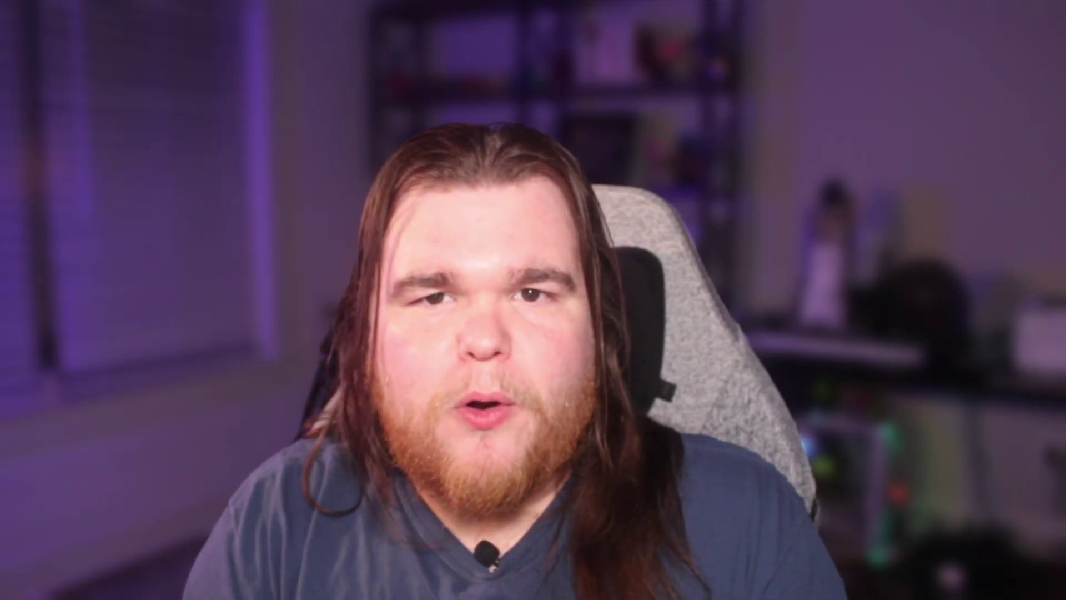